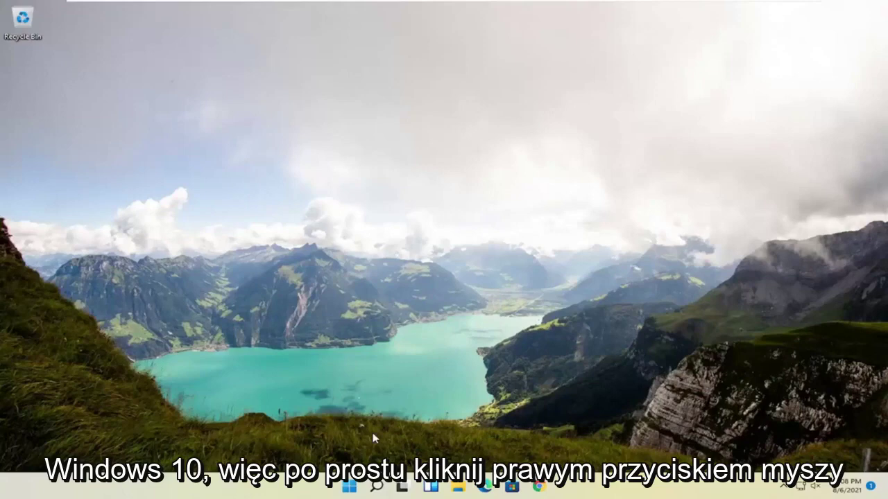
- From the Start button's quick menu, reach Shut down or sign out to restart into recovery
right_click(350, 489)
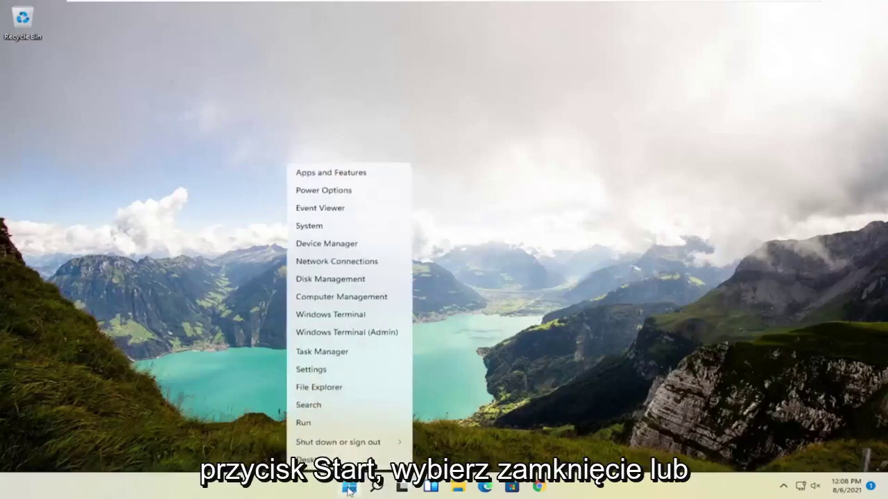
mouse_move(372, 443)
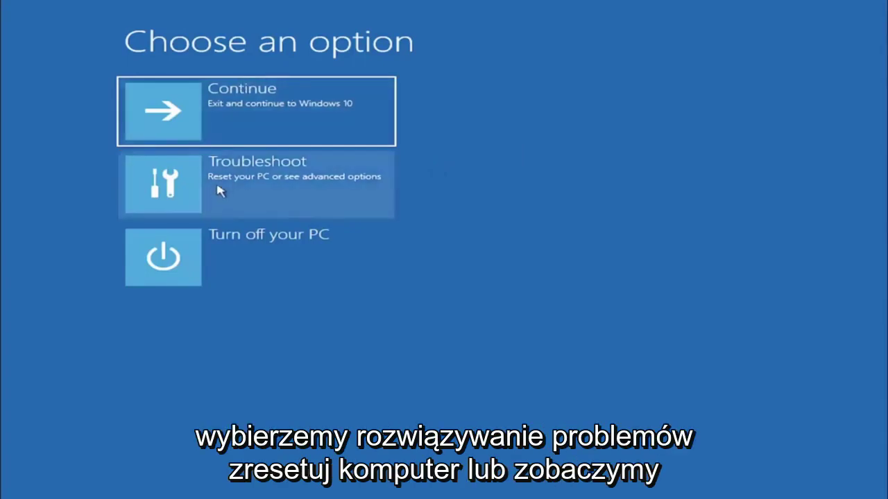
- Go through Troubleshoot and Advanced options to launch the recovery Command Prompt
click(316, 198)
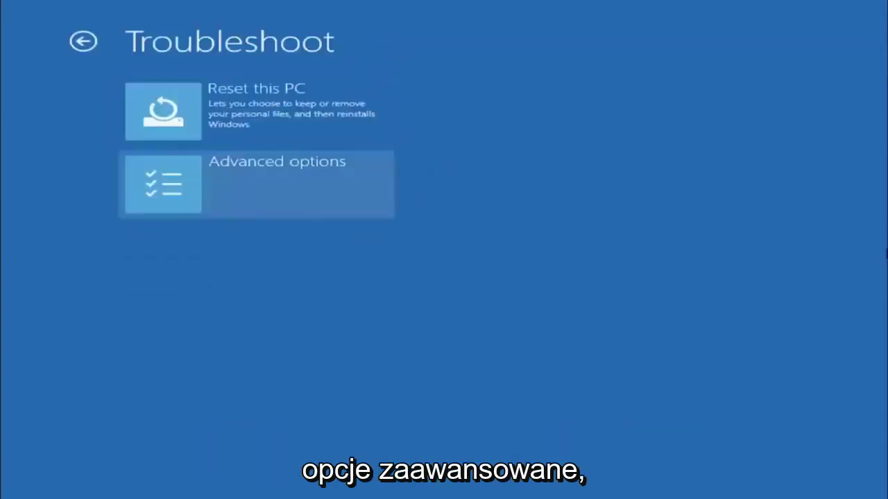
key(Up)
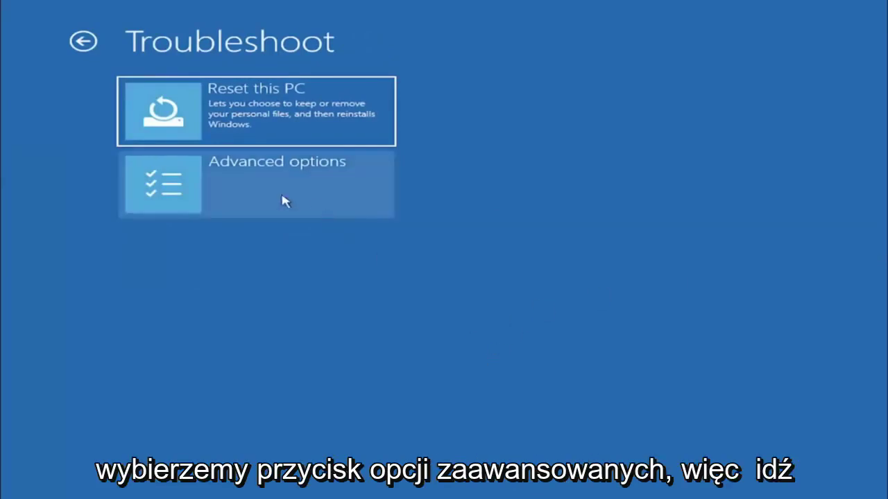
click(246, 194)
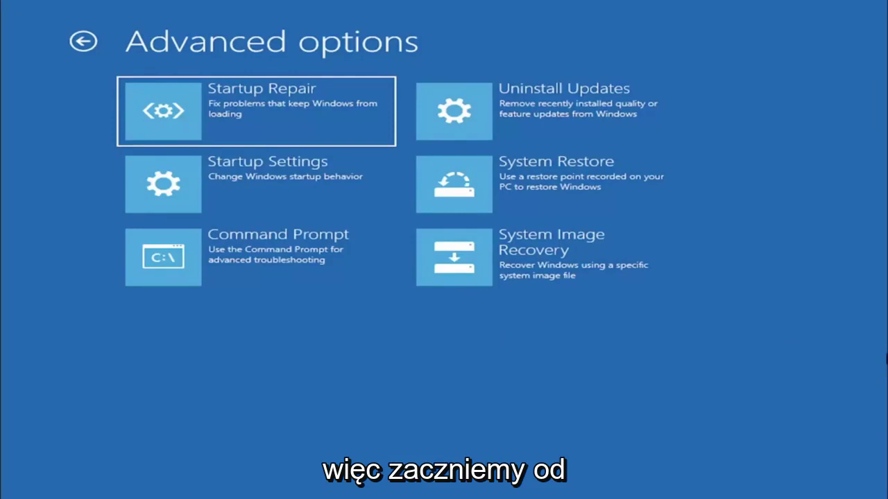
click(229, 251)
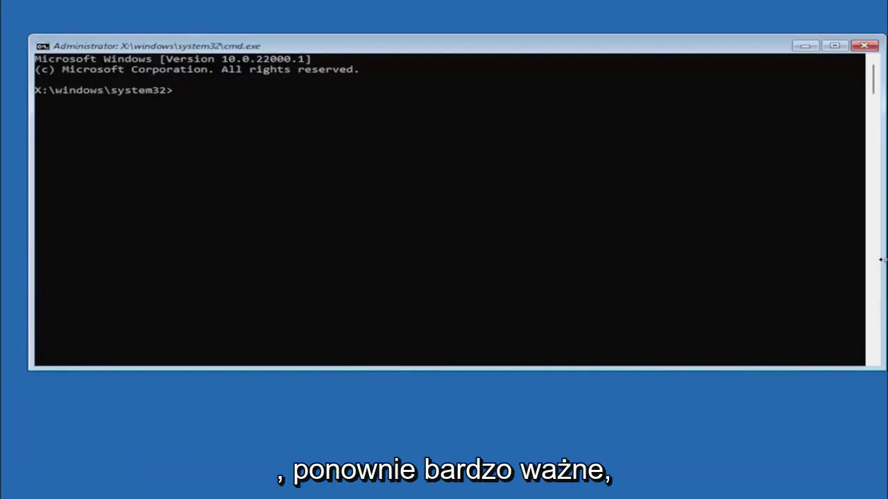
- Run mbr2gpt.exe /convert at the X:\windows\system32 prompt to convert disk 0 to GPT
click(157, 154)
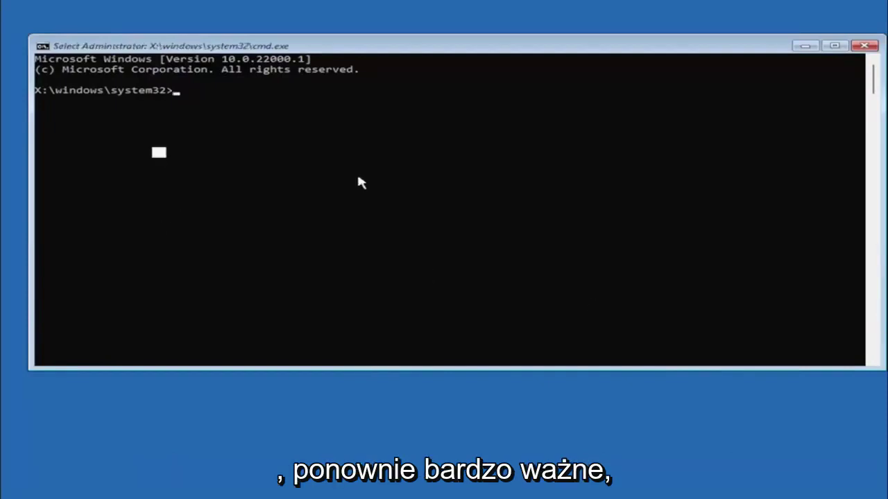
click(173, 91)
click(183, 100)
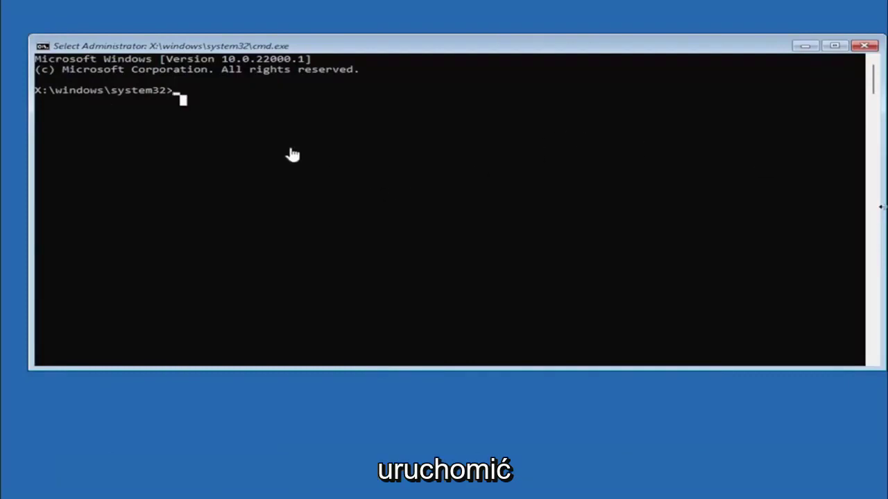
click(184, 90)
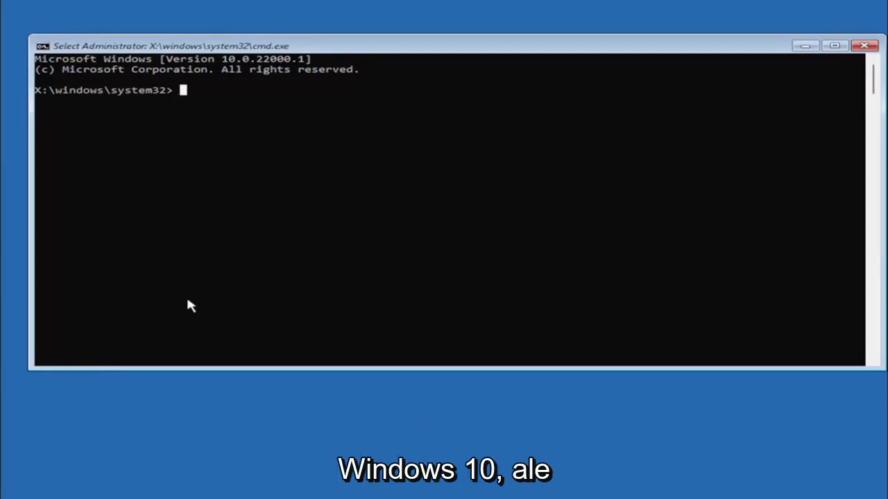
key(Escape)
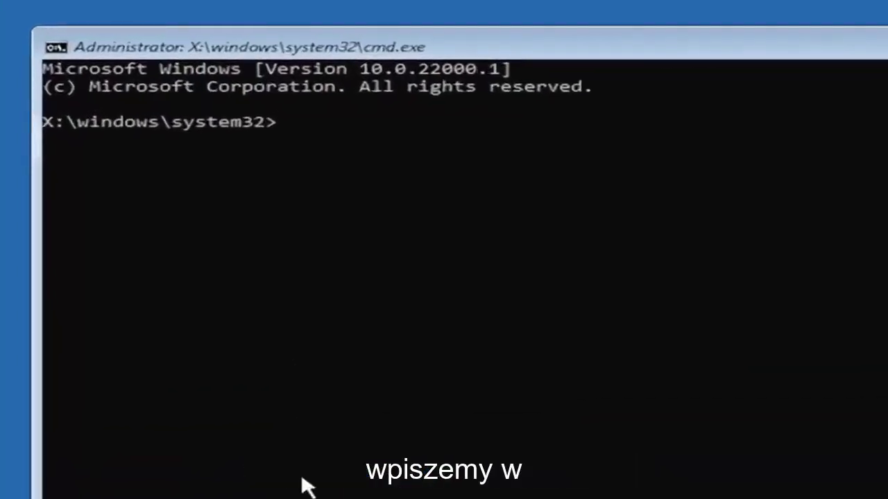
text(mb)
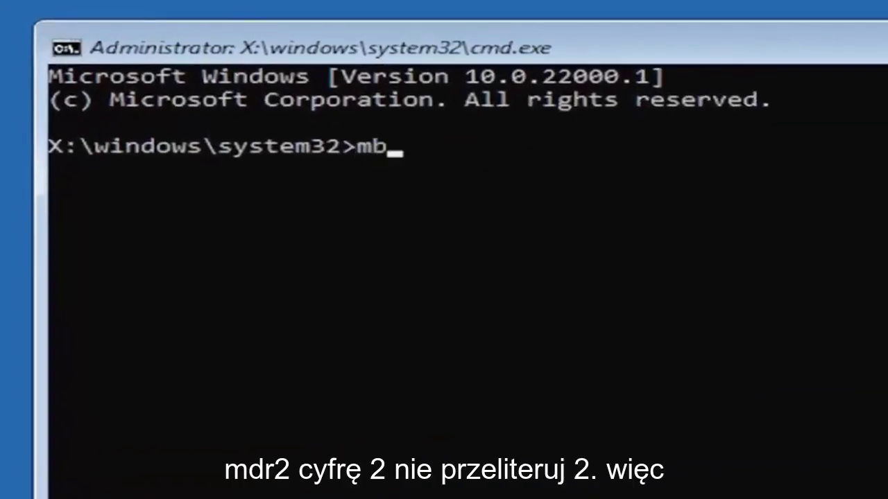
text(r2)
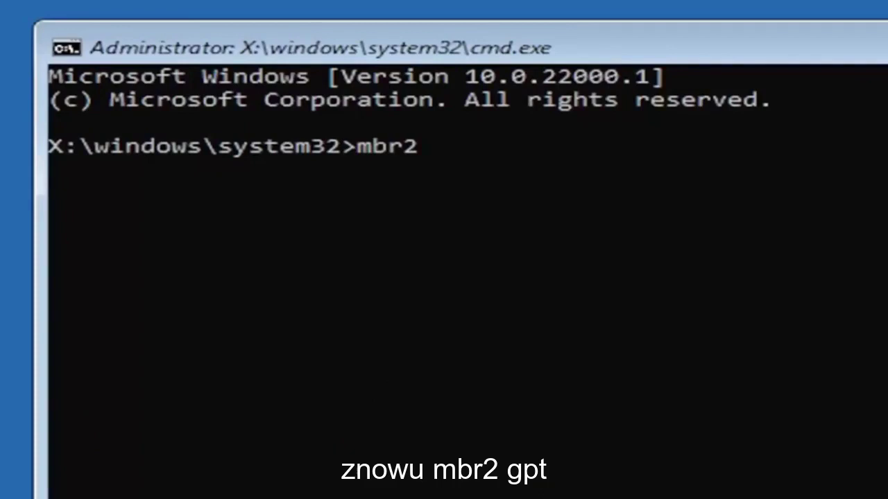
text(gpt)
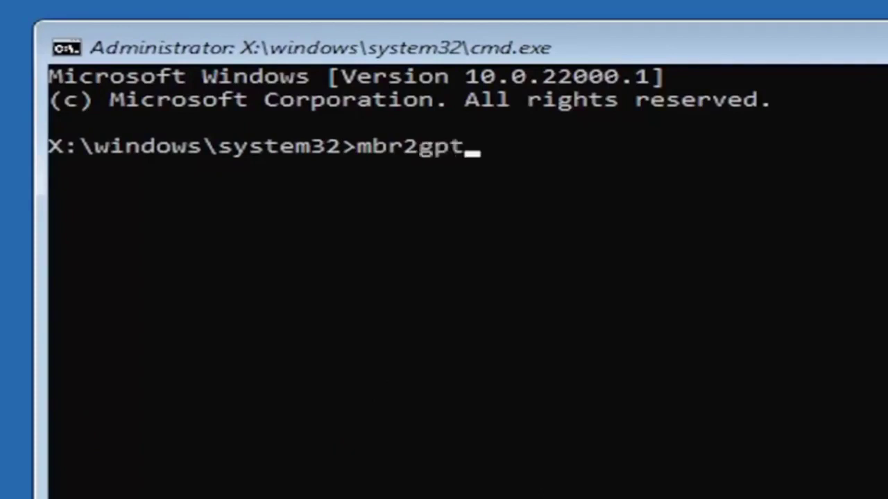
text(.exe )
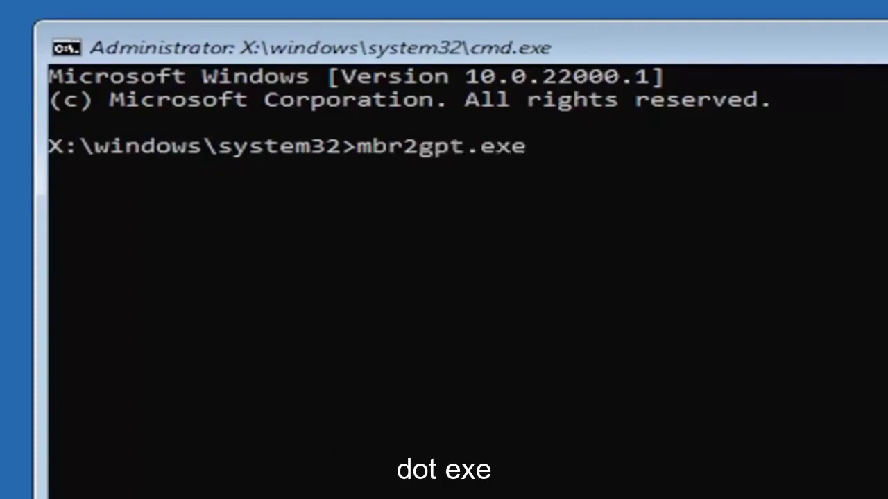
text(/)
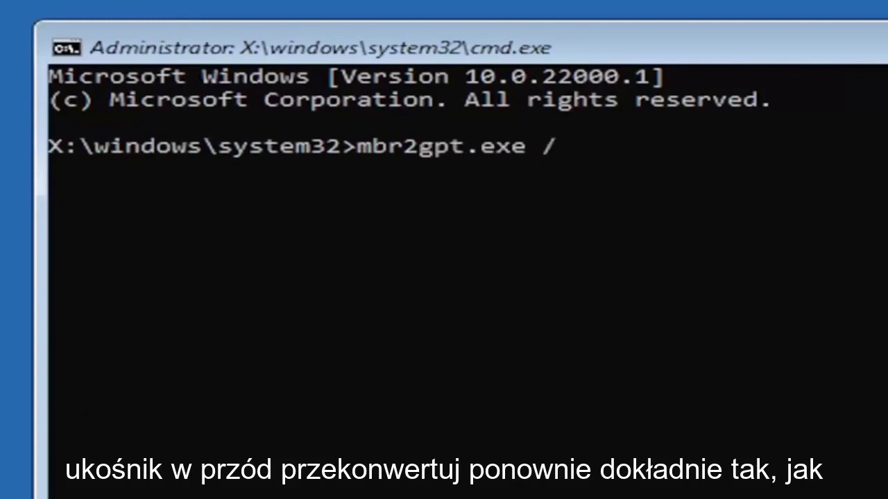
text(convert)
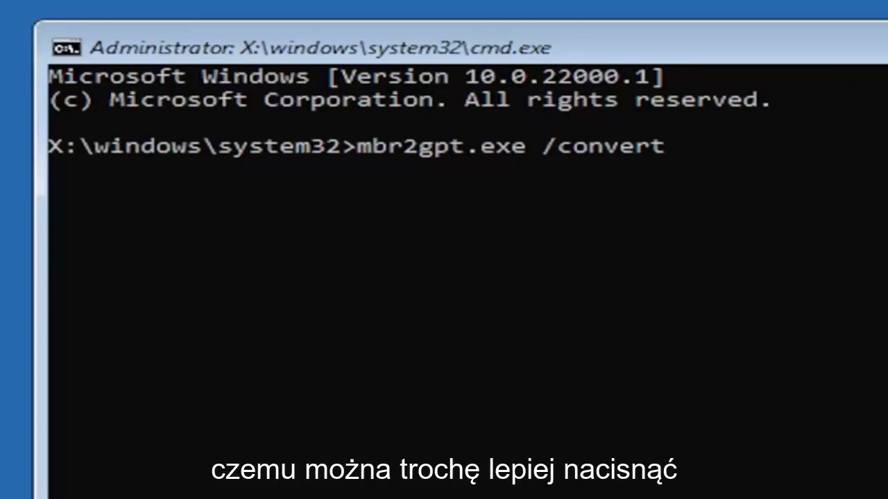
key(Return)
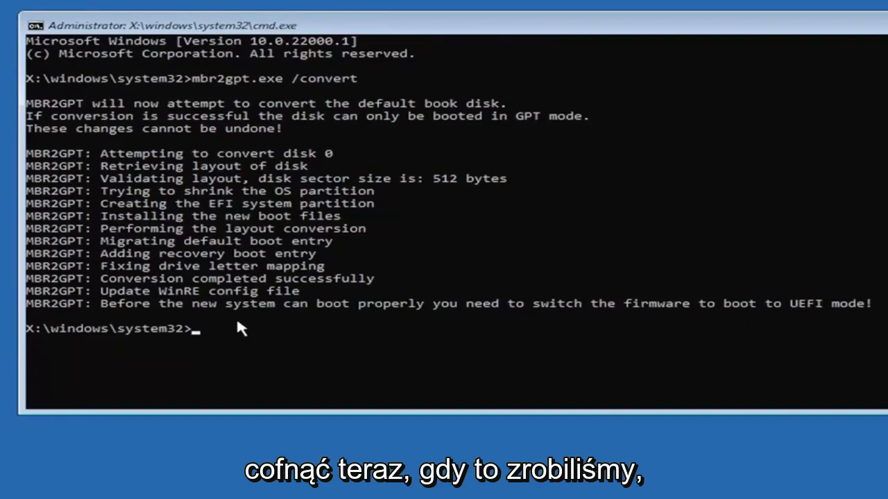
- Select the closing warning about switching firmware to UEFI mode, then clear the selection
drag(875, 311, 383, 310)
key(Return)
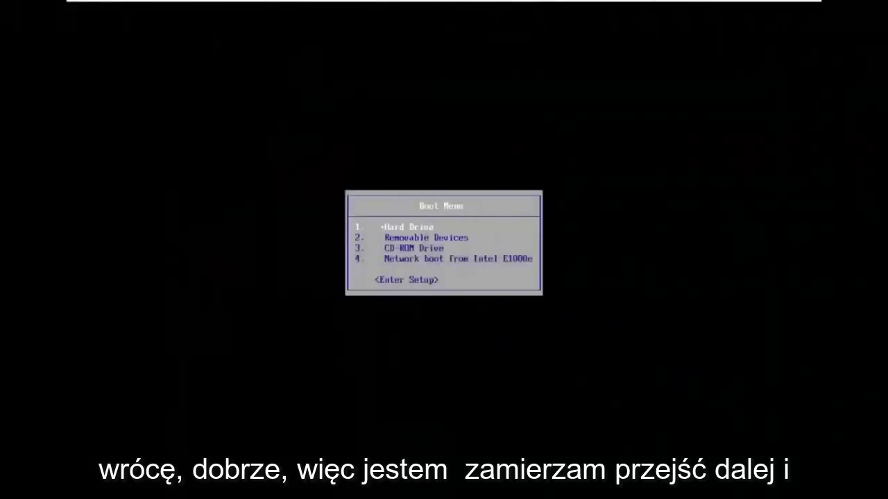
- Enter BIOS setup from the Boot Menu and move through Main and Advanced to the Boot page
key(Down)
key(Down)
key(Down)
key(Down)
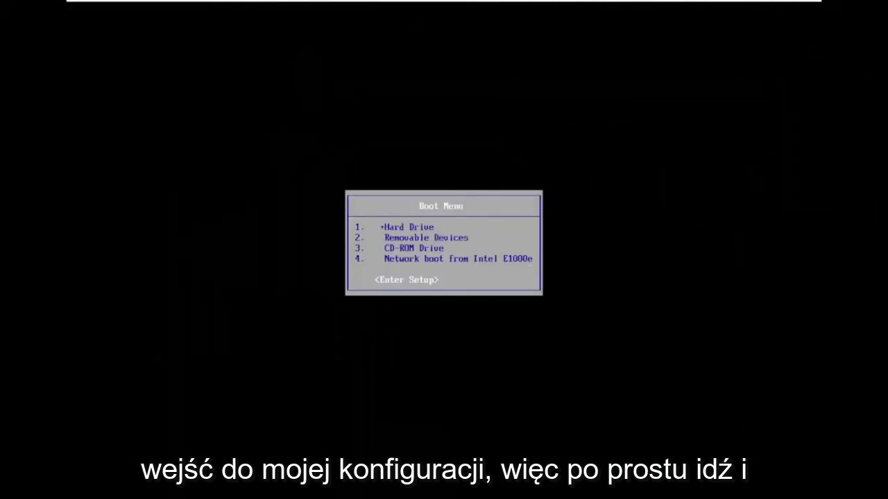
key(Return)
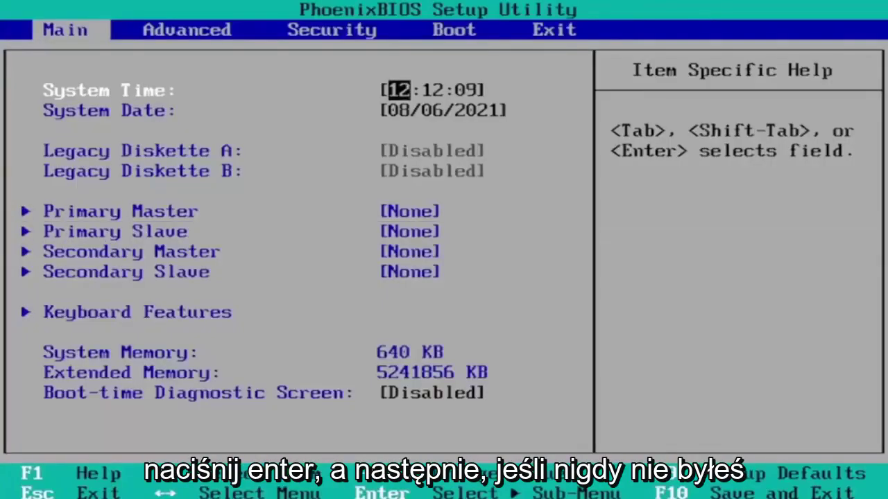
key(Right)
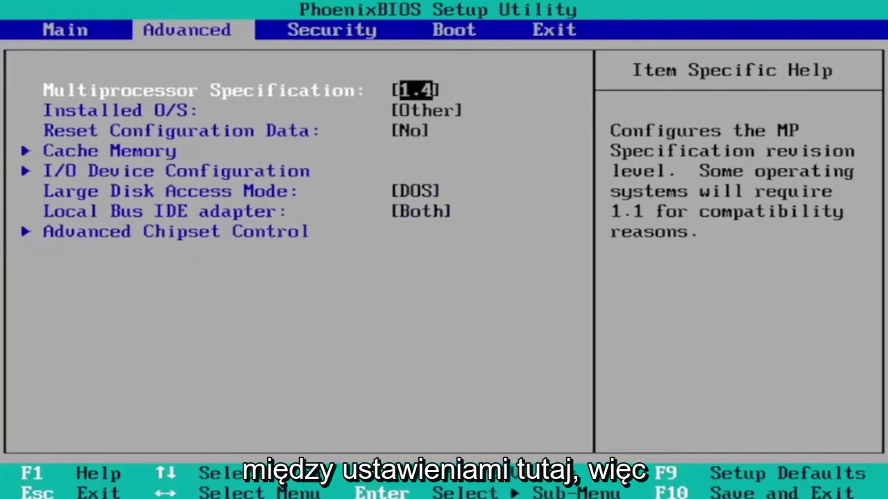
key(Left)
key(Right)
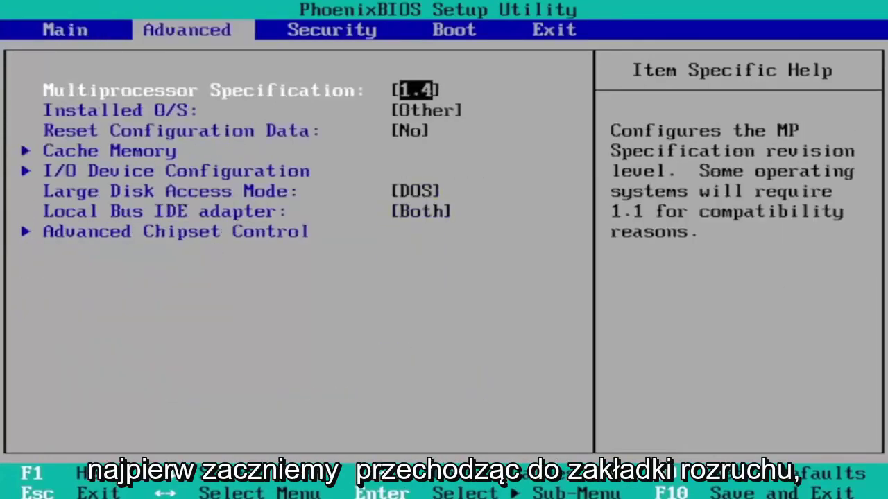
key(Right)
key(Right)
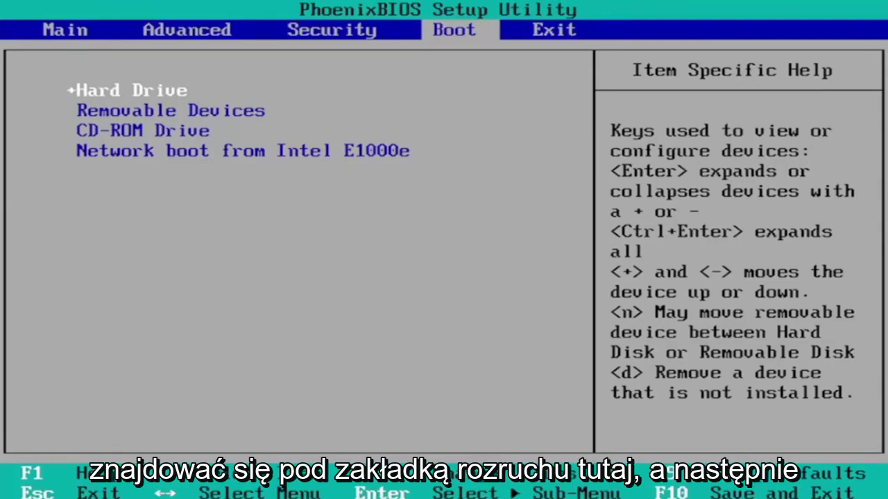
key(Left)
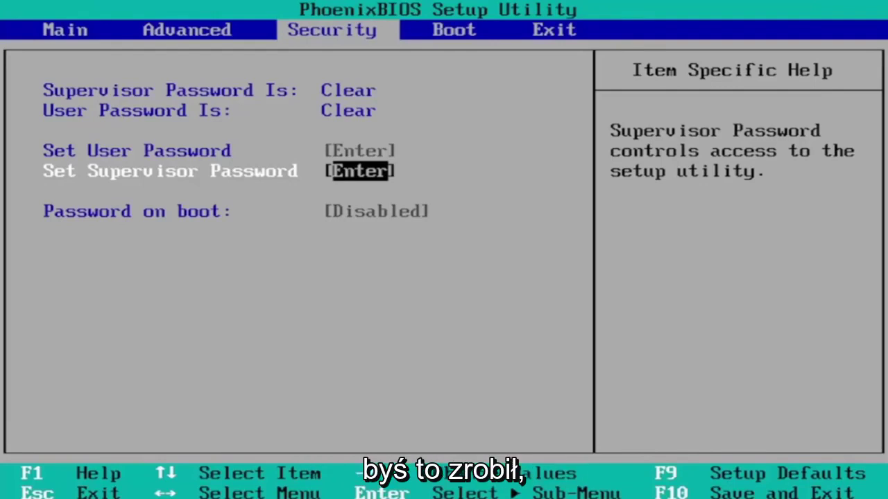
key(Right)
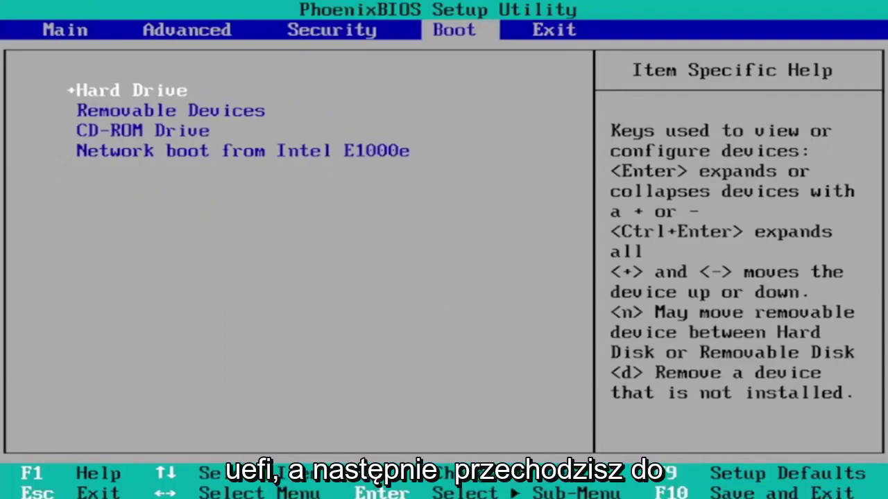
key(Left)
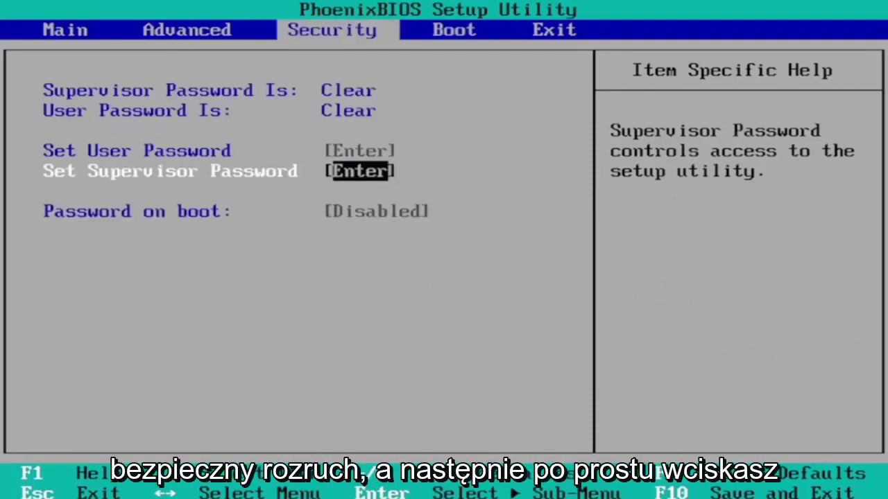
- Request save-and-exit with F10, bringing up the Setup Confirmation dialog
key(F10)
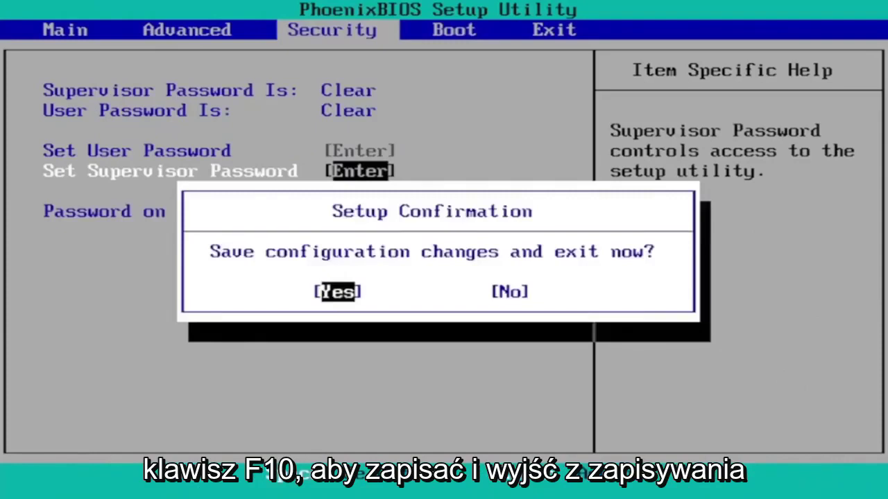